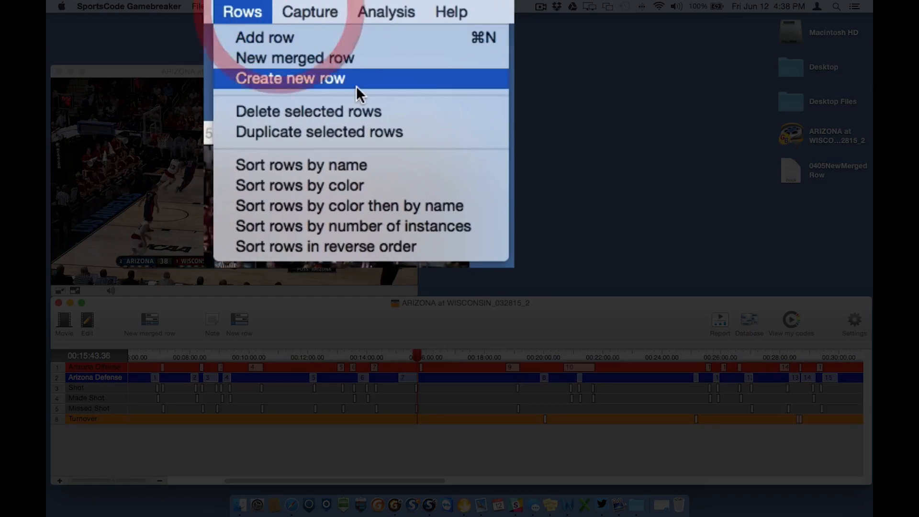
# Create a blank timeline row named "New Row Test" at the end of the timeline.
pyautogui.click(362, 51)
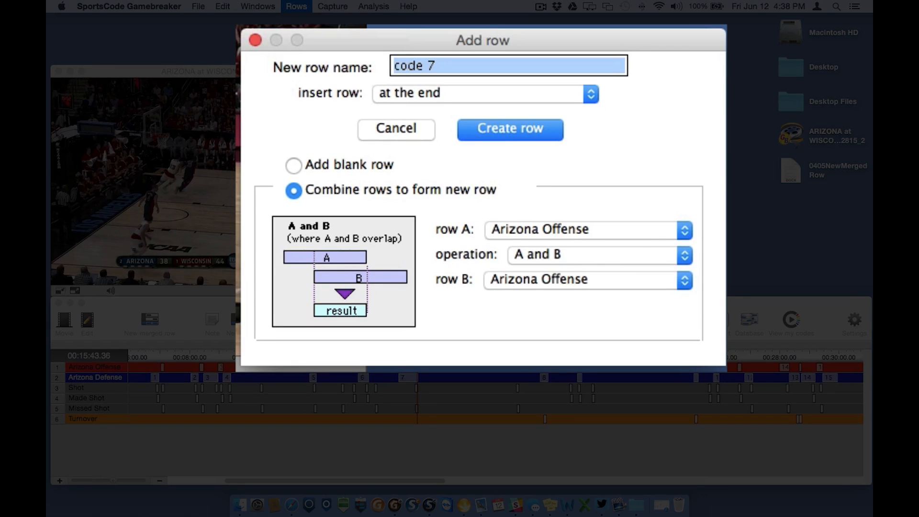
pyautogui.click(469, 76)
pyautogui.moveTo(479, 63); pyautogui.dragTo(326, 57)
pyautogui.write('New Row Test')
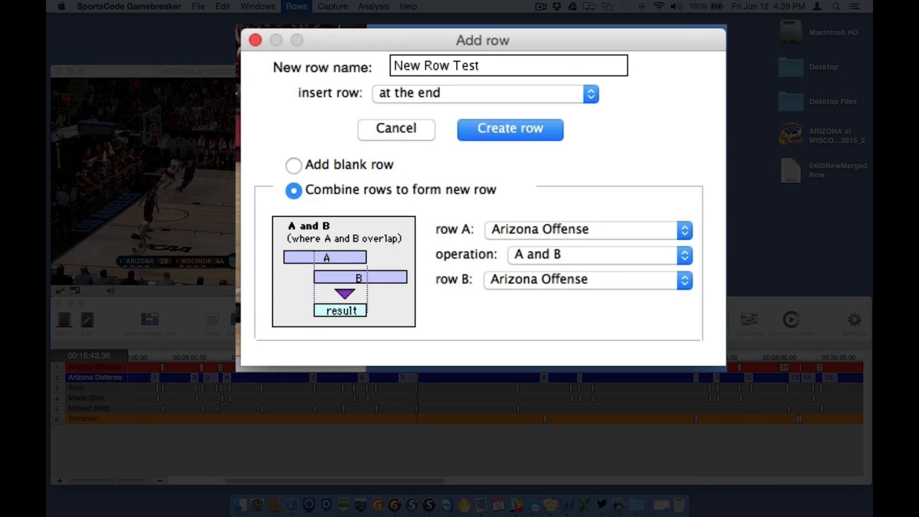
pyautogui.click(589, 98)
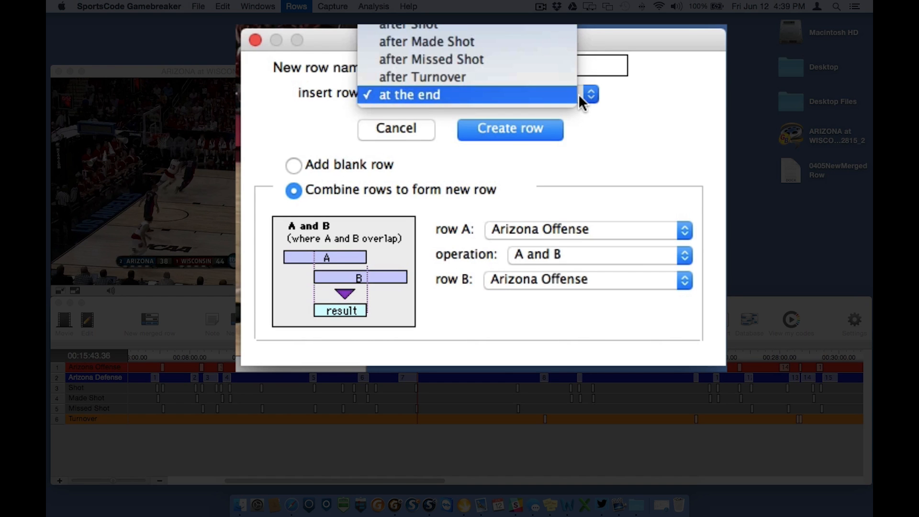
pyautogui.click(565, 94)
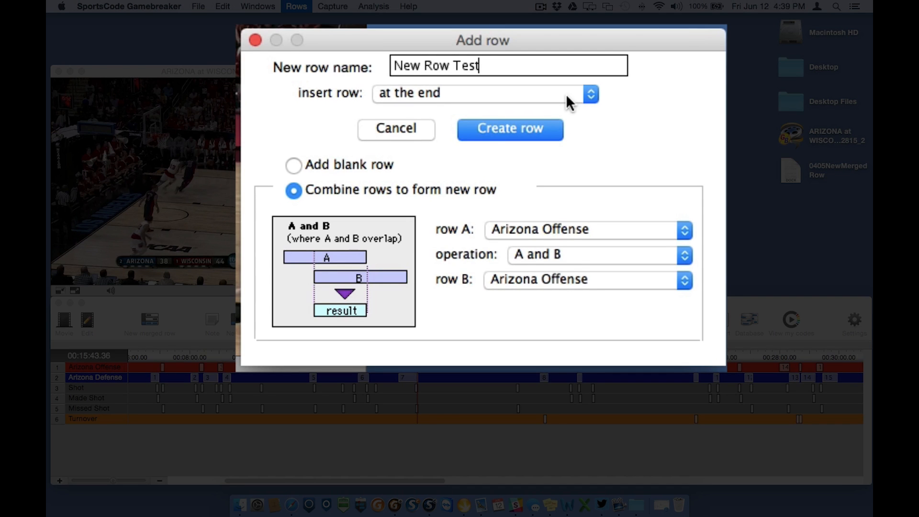
pyautogui.click(366, 164)
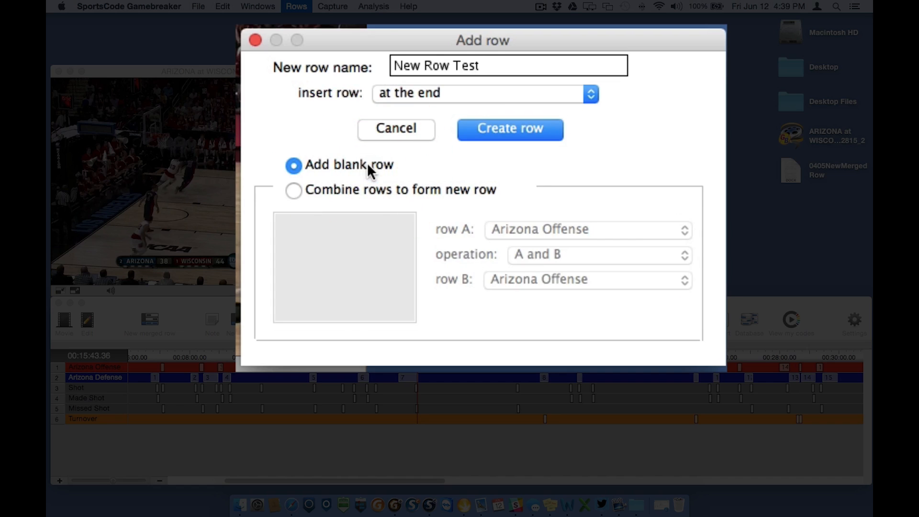
pyautogui.click(547, 133)
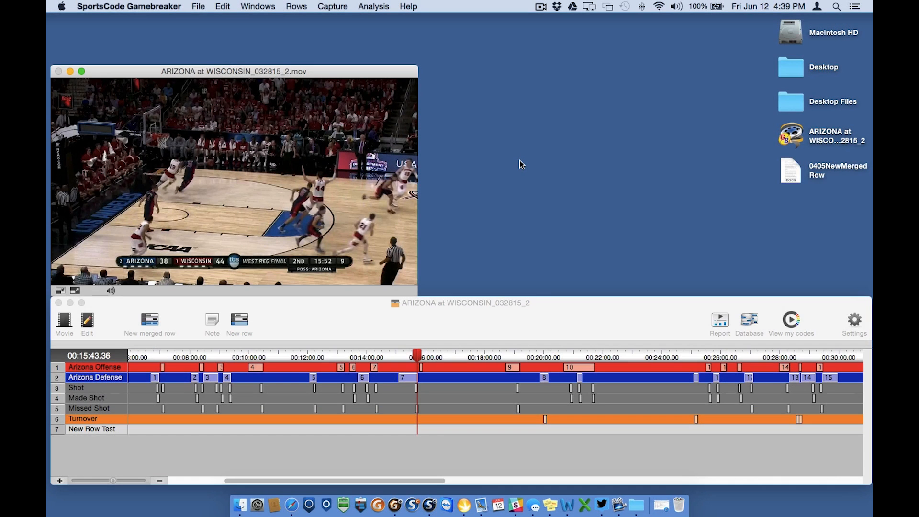
# Create a combined row named "Test 2" at the end, using Arizona Offense as row A, Made Shot as row B and the A and B operation.
pyautogui.click(297, 6)
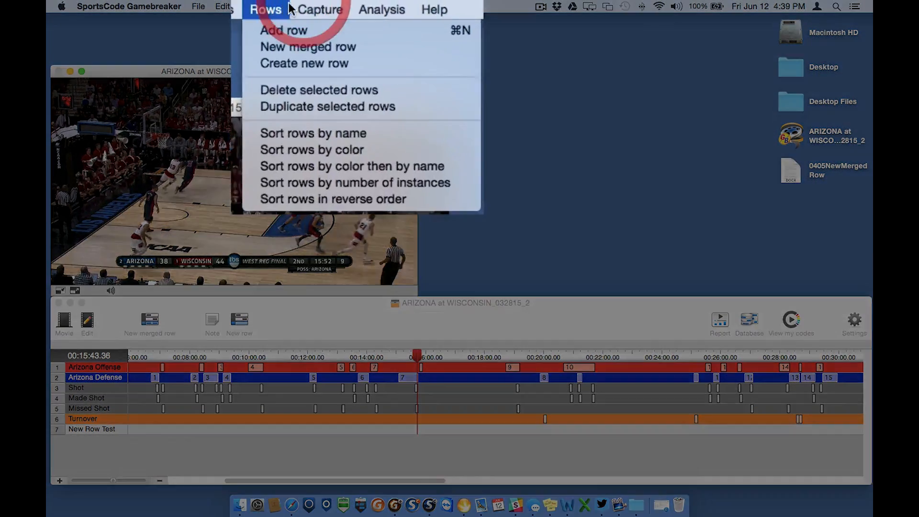
pyautogui.click(379, 43)
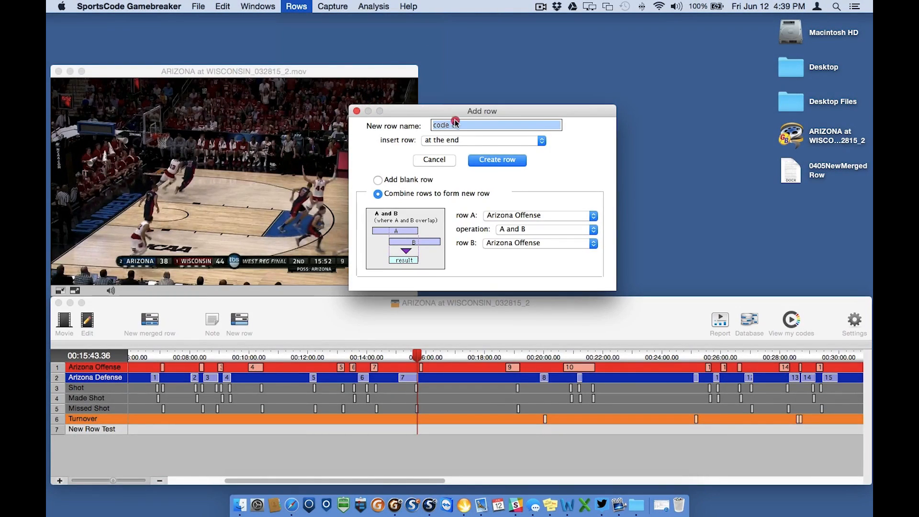
pyautogui.write('Test 2')
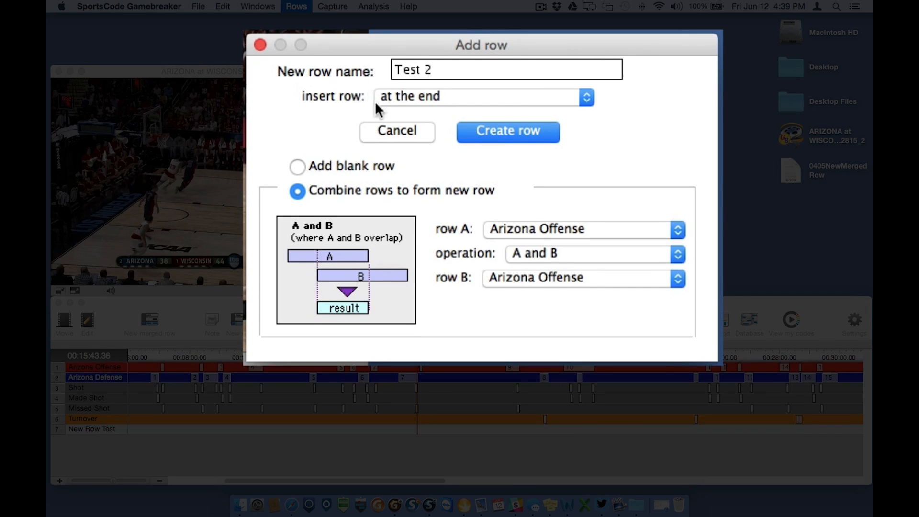
pyautogui.click(564, 229)
pyautogui.click(565, 230)
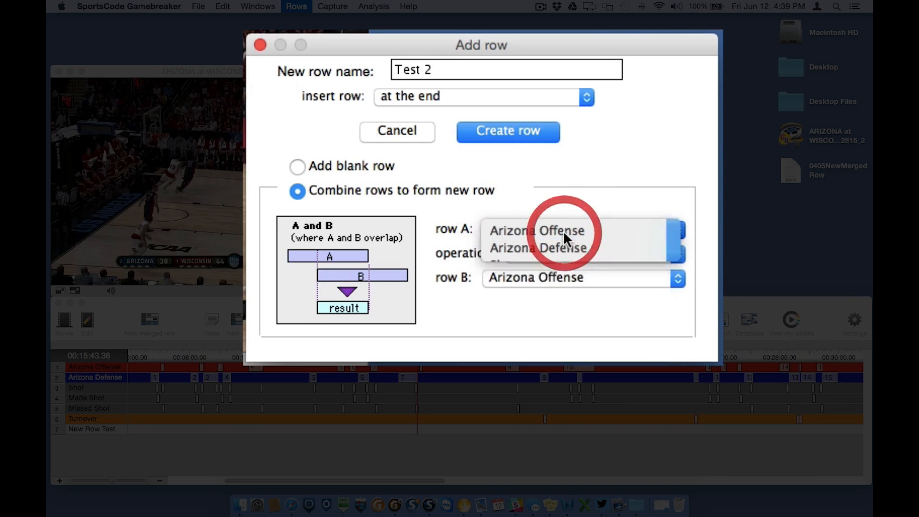
pyautogui.click(579, 280)
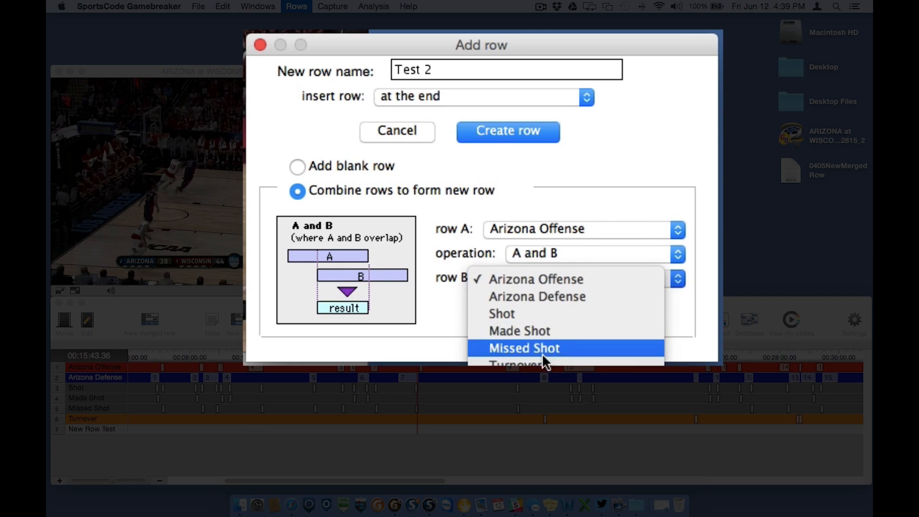
pyautogui.click(554, 337)
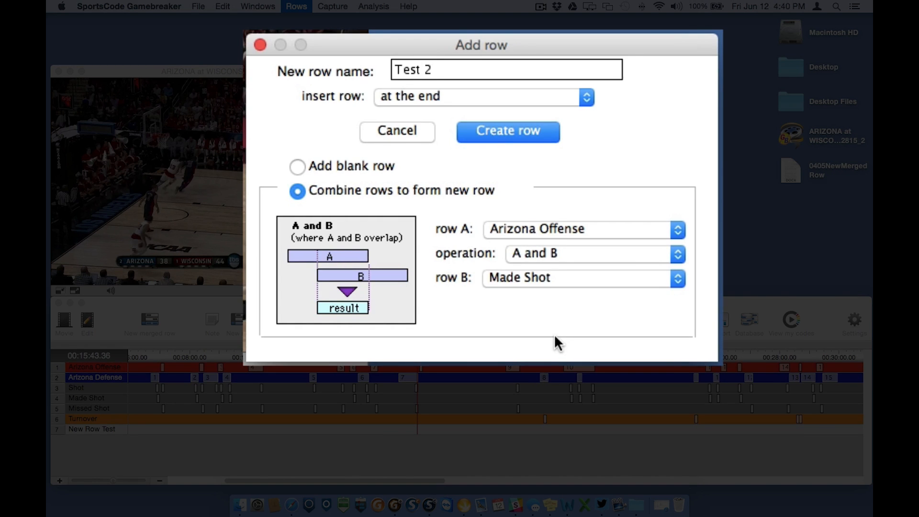
pyautogui.click(627, 253)
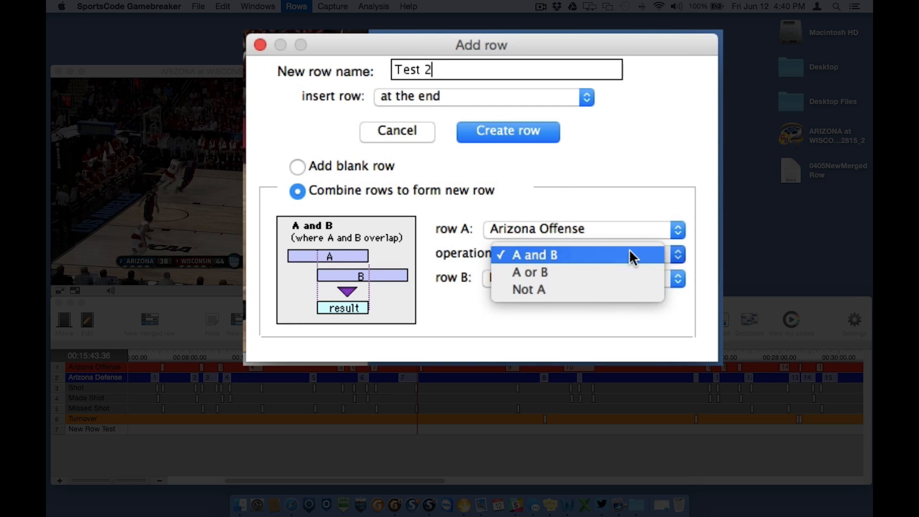
pyautogui.click(629, 251)
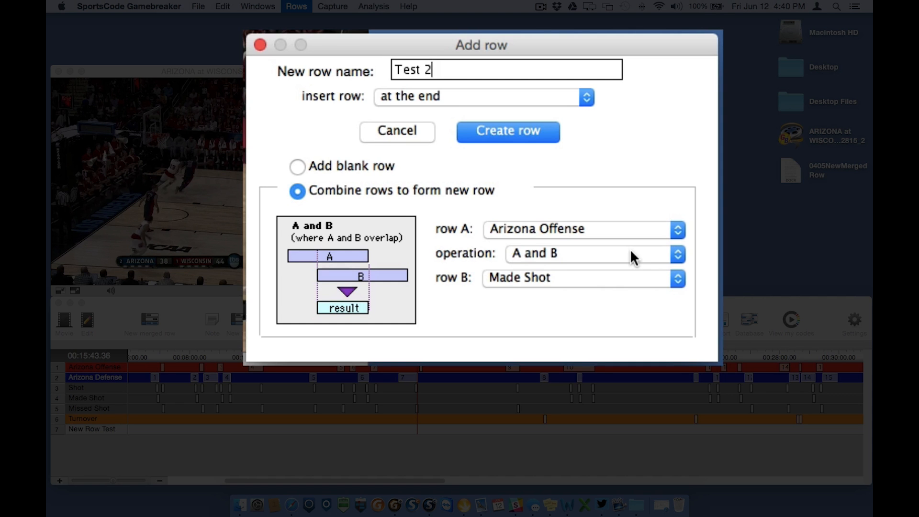
pyautogui.click(536, 135)
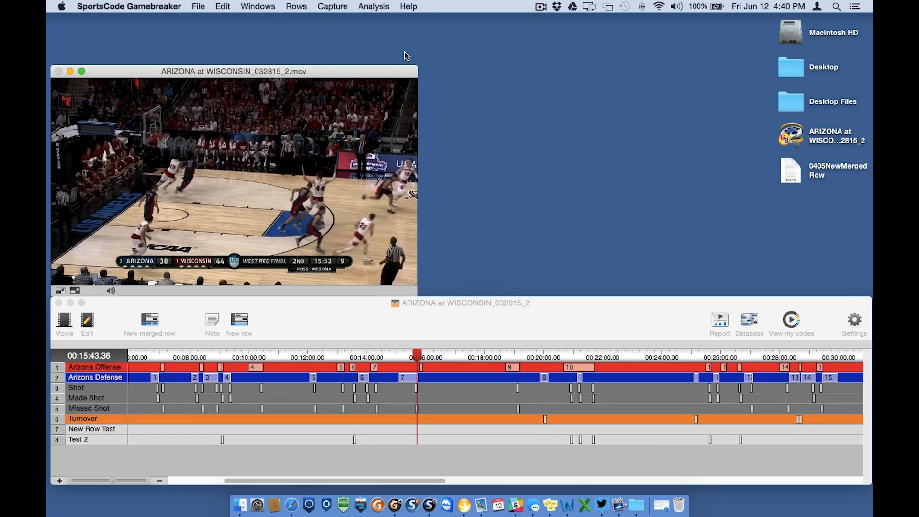
# Create a default-named row combining Made Shot and Missed Shot with the A or B operation, and move it directly below the Shot row.
pyautogui.click(302, 3)
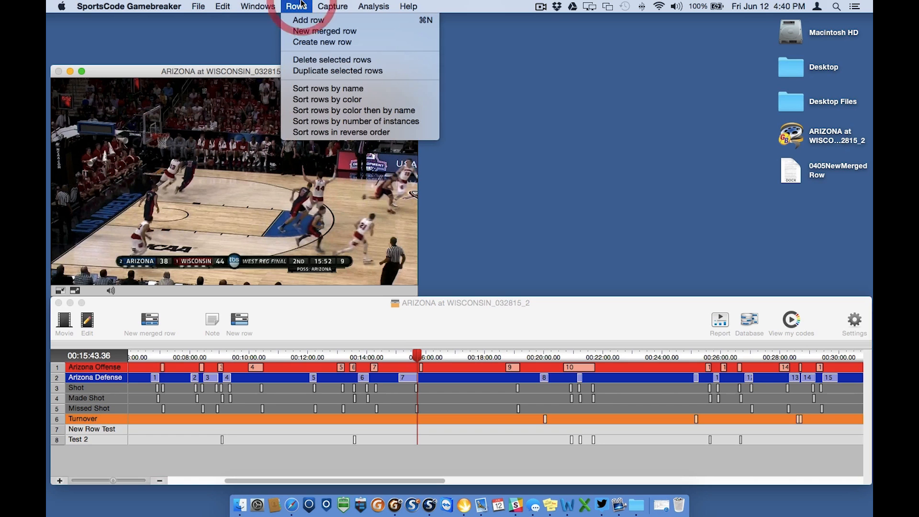
pyautogui.click(395, 42)
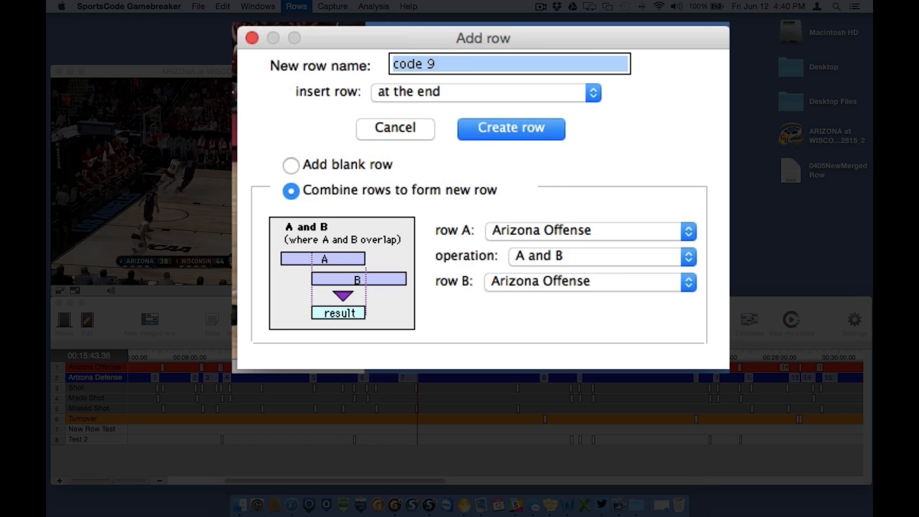
pyautogui.click(623, 231)
pyautogui.click(633, 285)
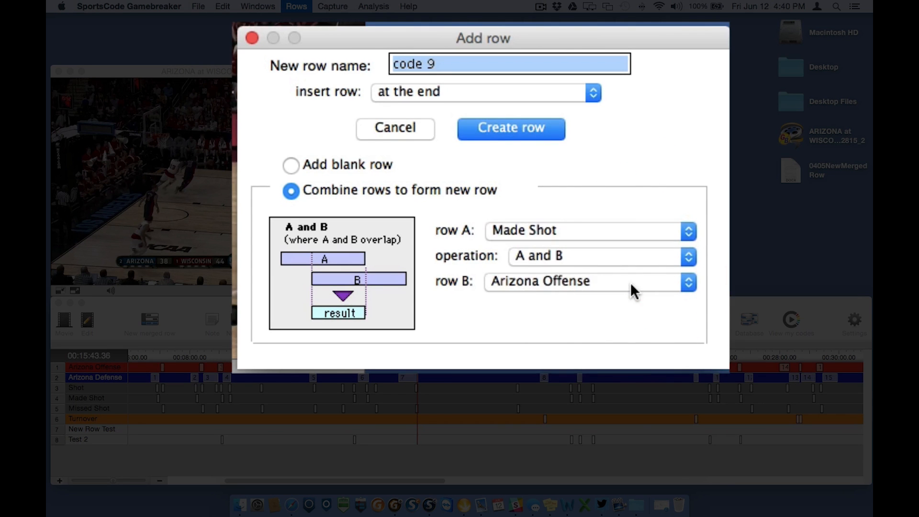
pyautogui.click(648, 277)
pyautogui.click(591, 356)
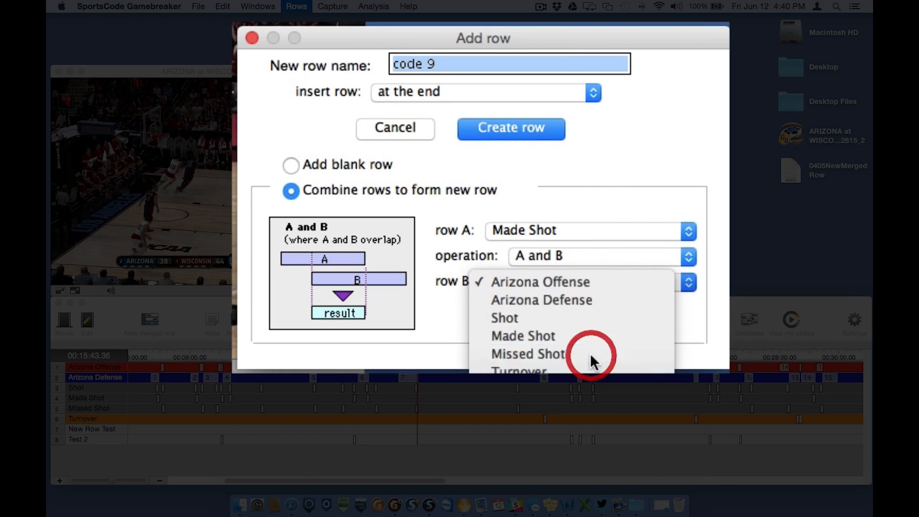
pyautogui.click(604, 257)
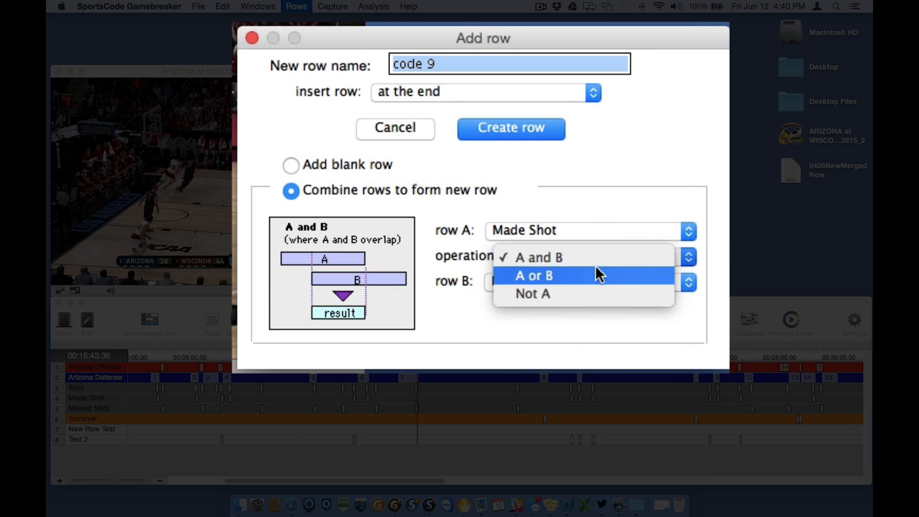
pyautogui.click(594, 271)
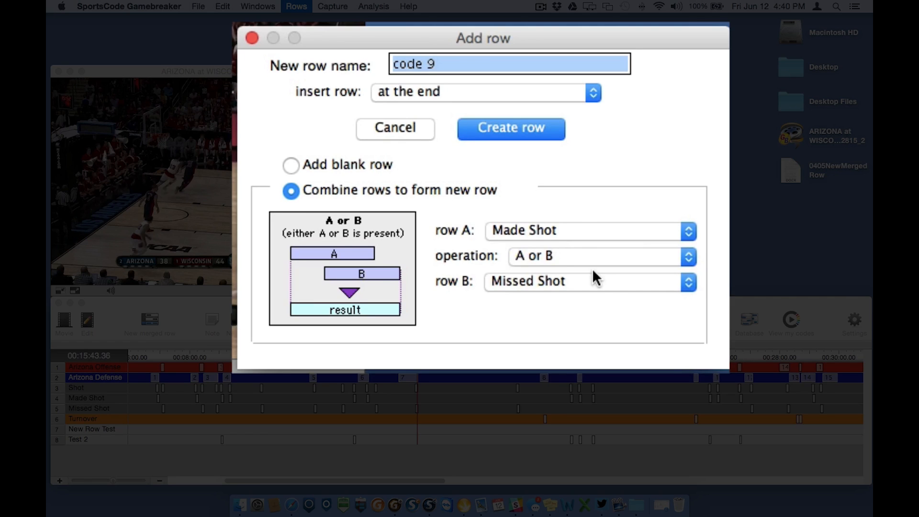
pyautogui.click(485, 126)
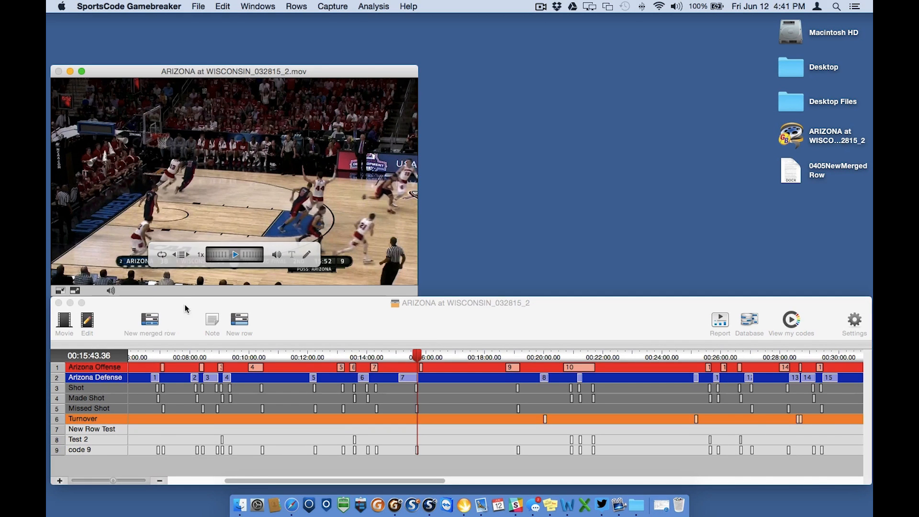
pyautogui.moveTo(59, 453); pyautogui.dragTo(68, 398)
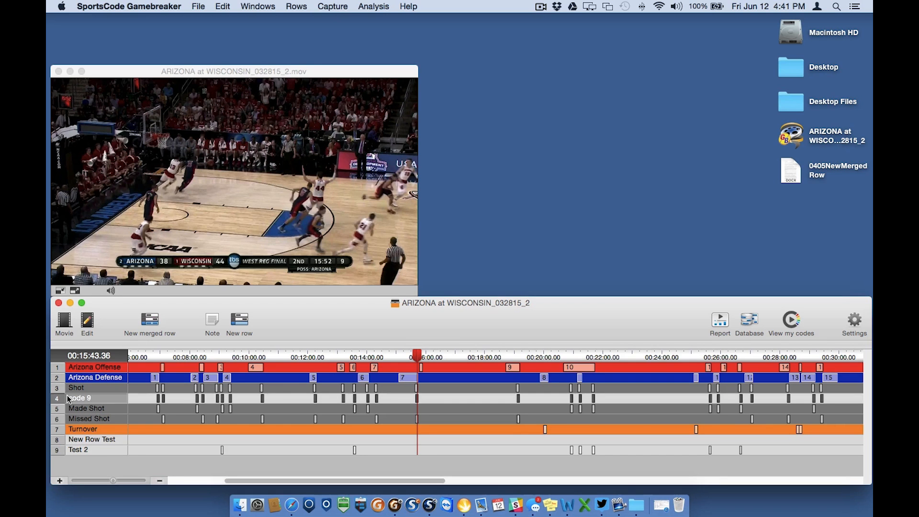
# Create a default-named row at the end of the timeline by applying the Not A operation to Arizona Offense.
pyautogui.click(297, 7)
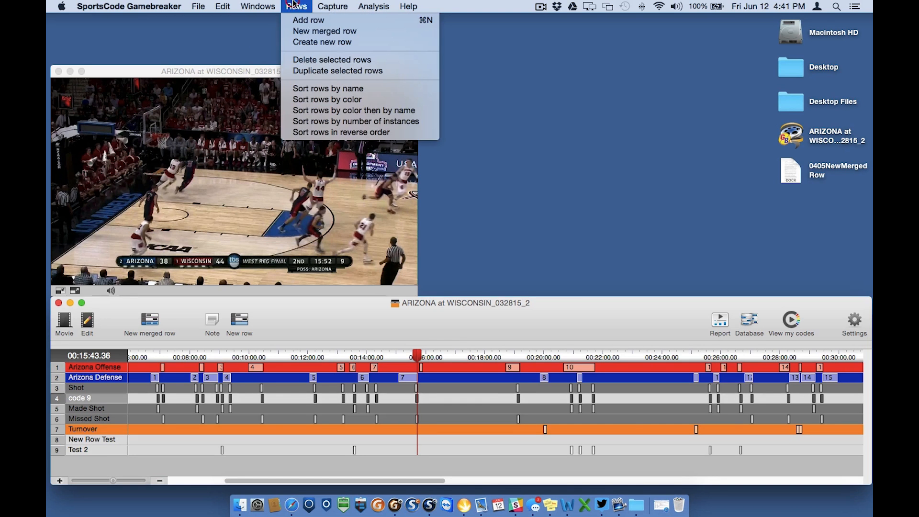
pyautogui.click(358, 42)
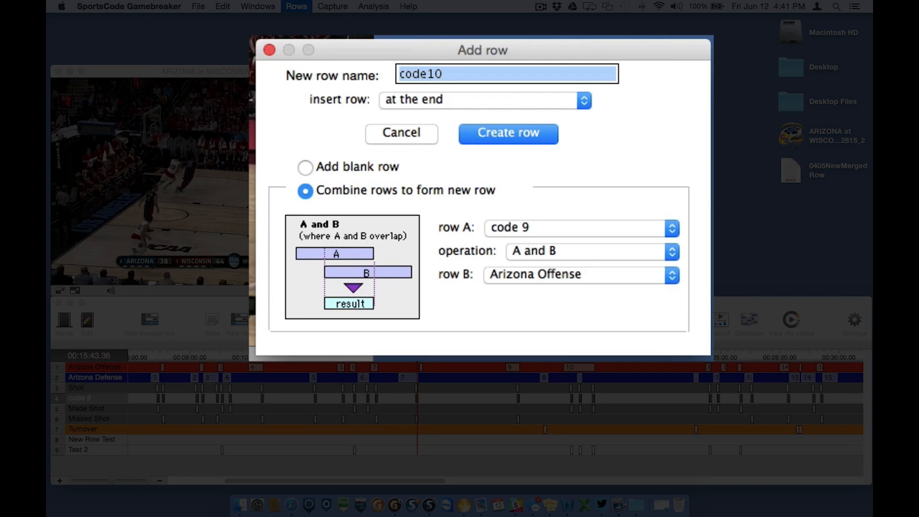
pyautogui.click(628, 225)
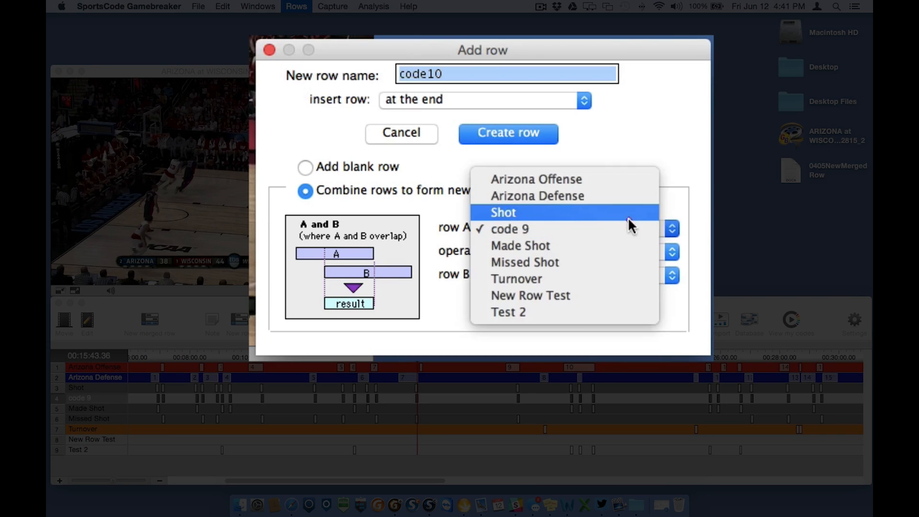
pyautogui.click(622, 178)
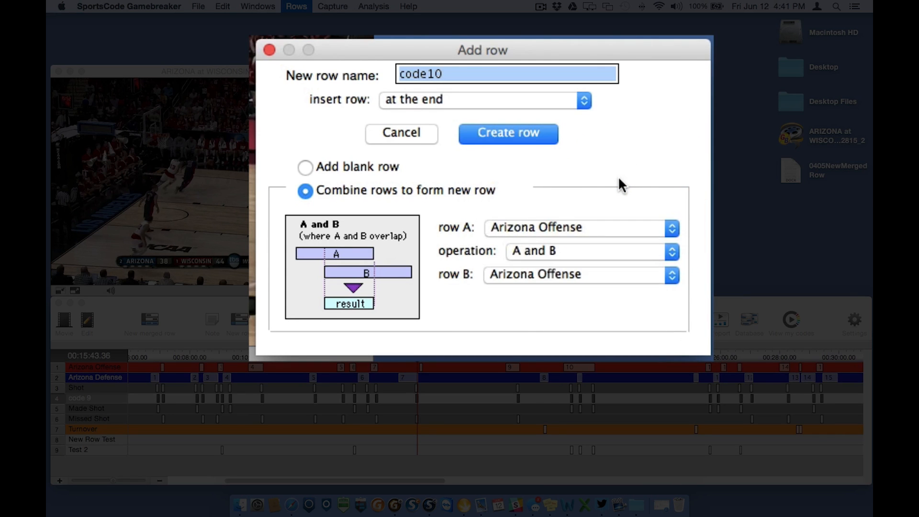
pyautogui.click(601, 250)
pyautogui.click(586, 286)
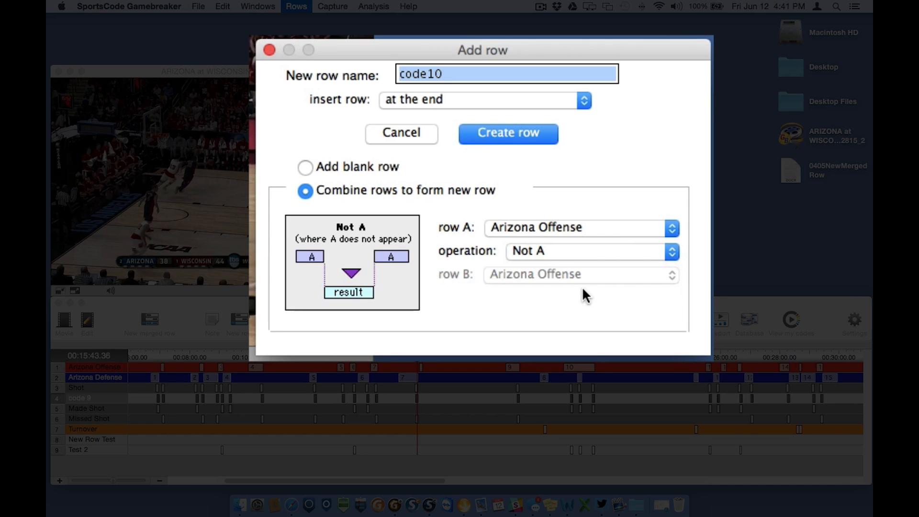
pyautogui.click(530, 135)
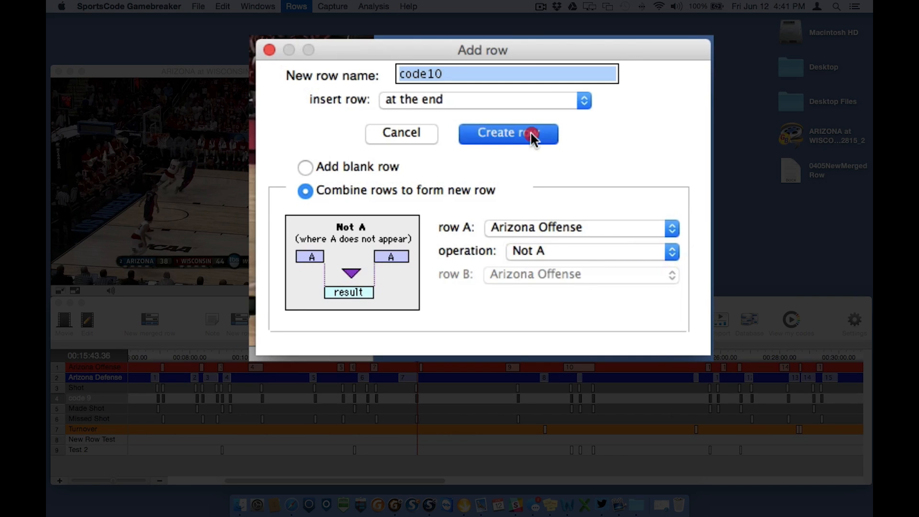